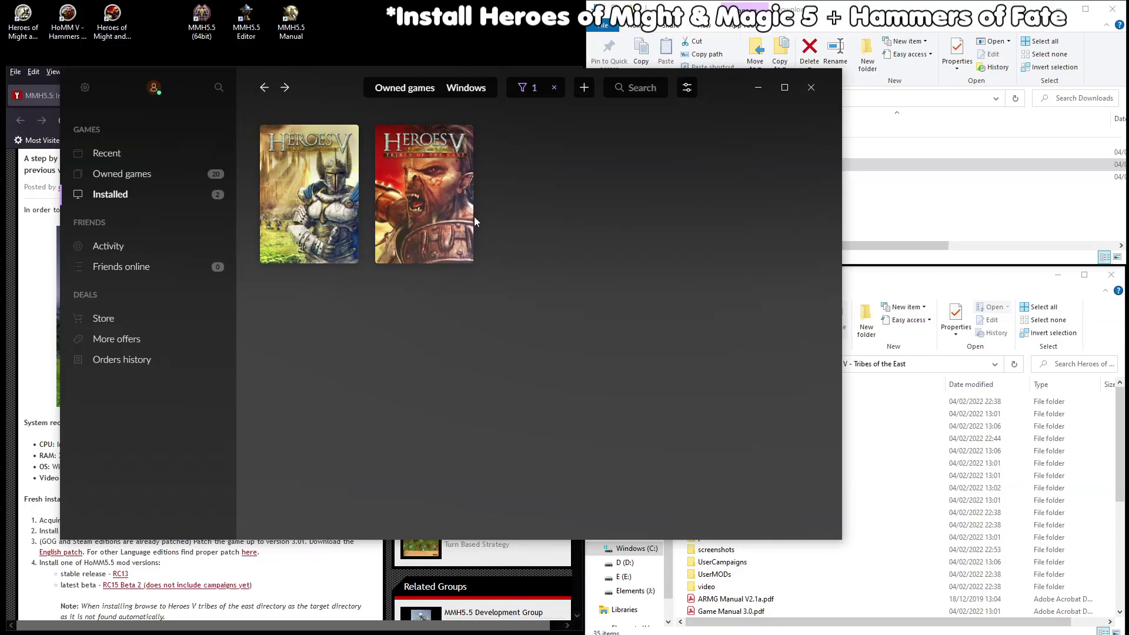
Point out the Heroes of Might and Magic V and Tribes of the East desktop shortcuts, then deselect them
left_click(23, 26)
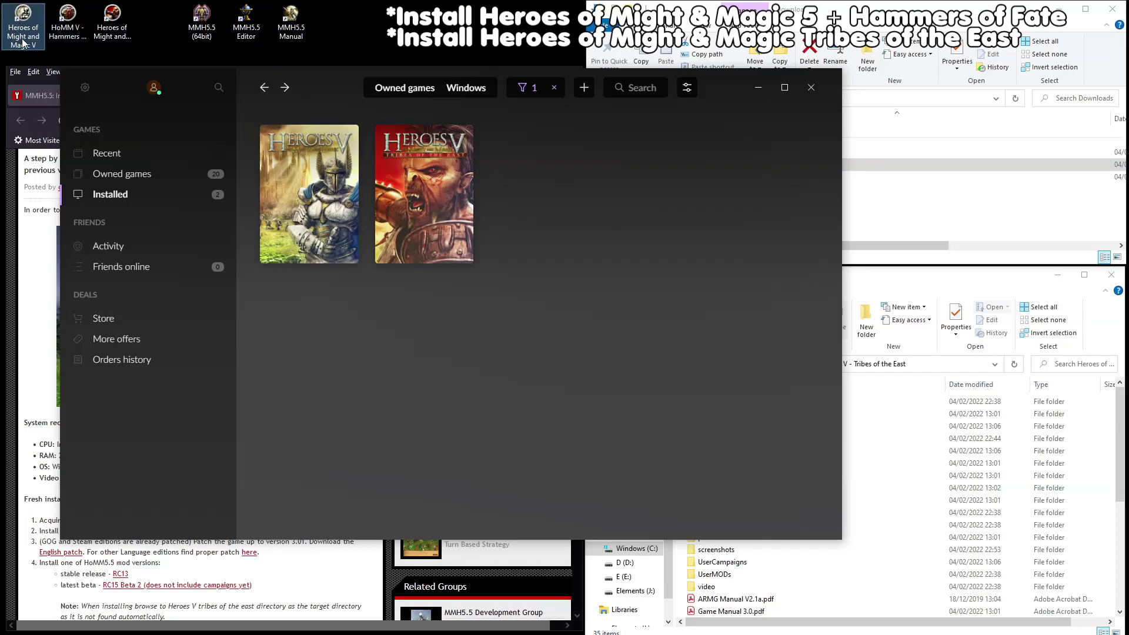
left_click(113, 29)
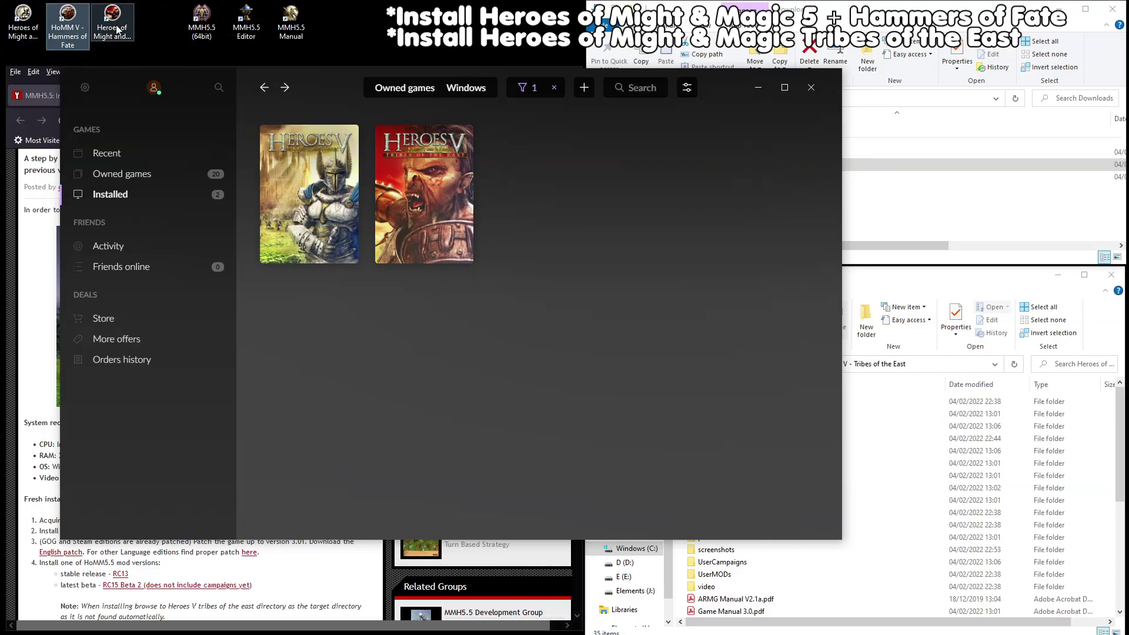
left_click(157, 33)
Show the Heroes 5.5 ModDB mod page and its list of files
left_click(758, 87)
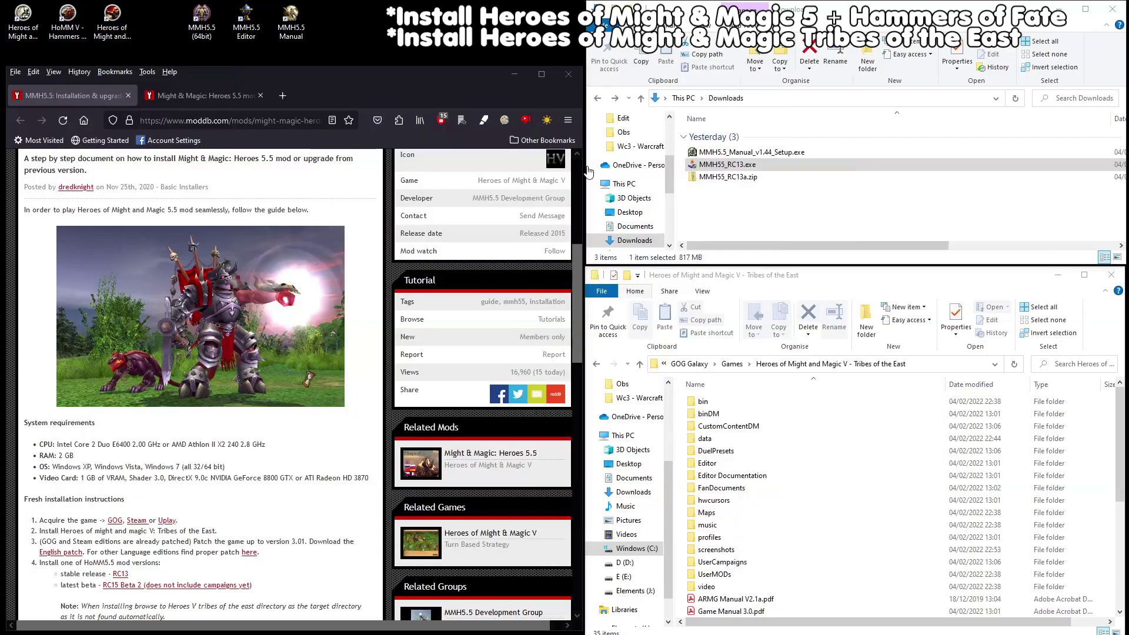
left_click(212, 89)
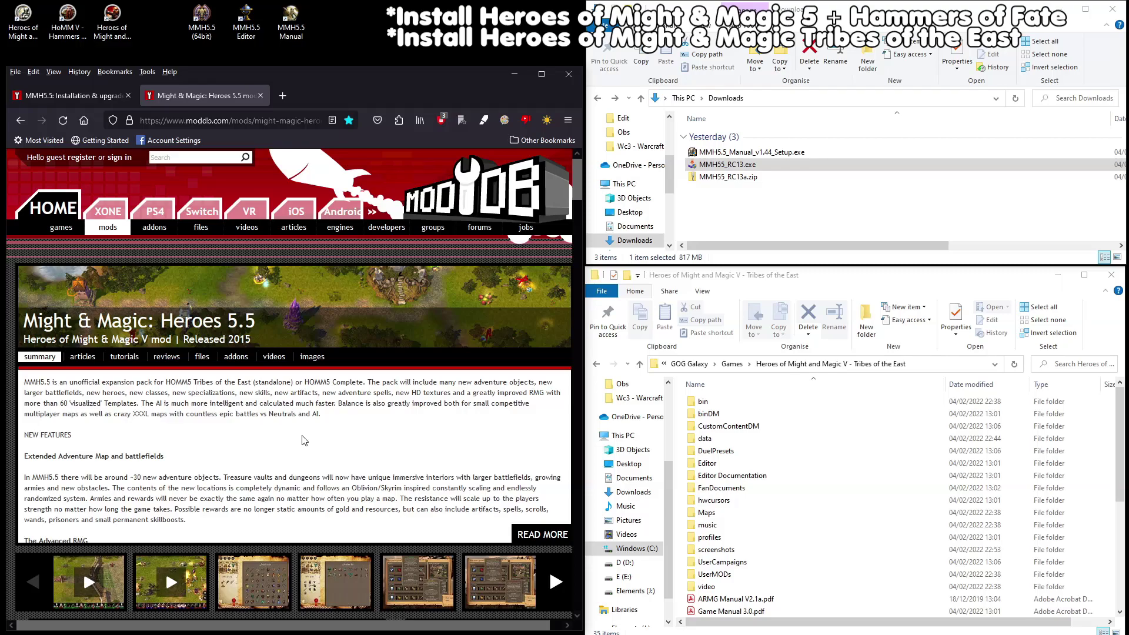
left_click(201, 351)
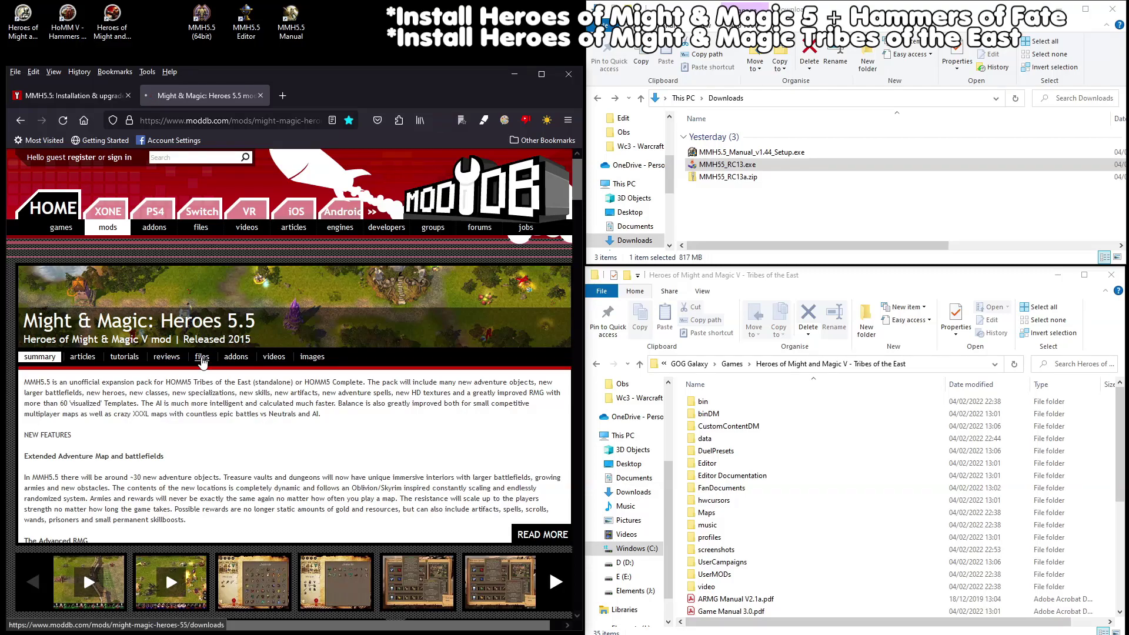
Browse the files list and open 'Might & Magic: Heroes 5.5 (RC13)' in a new tab
scroll(201, 351, "down", 1)
scroll(285, 419, "down", 7)
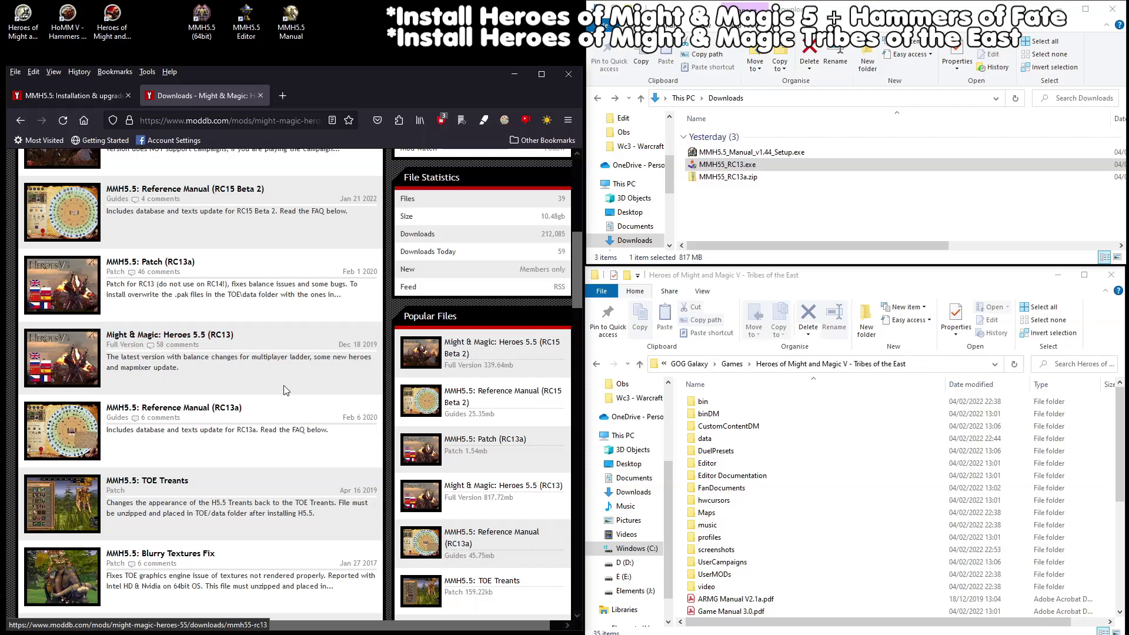
scroll(292, 369, "up", 2)
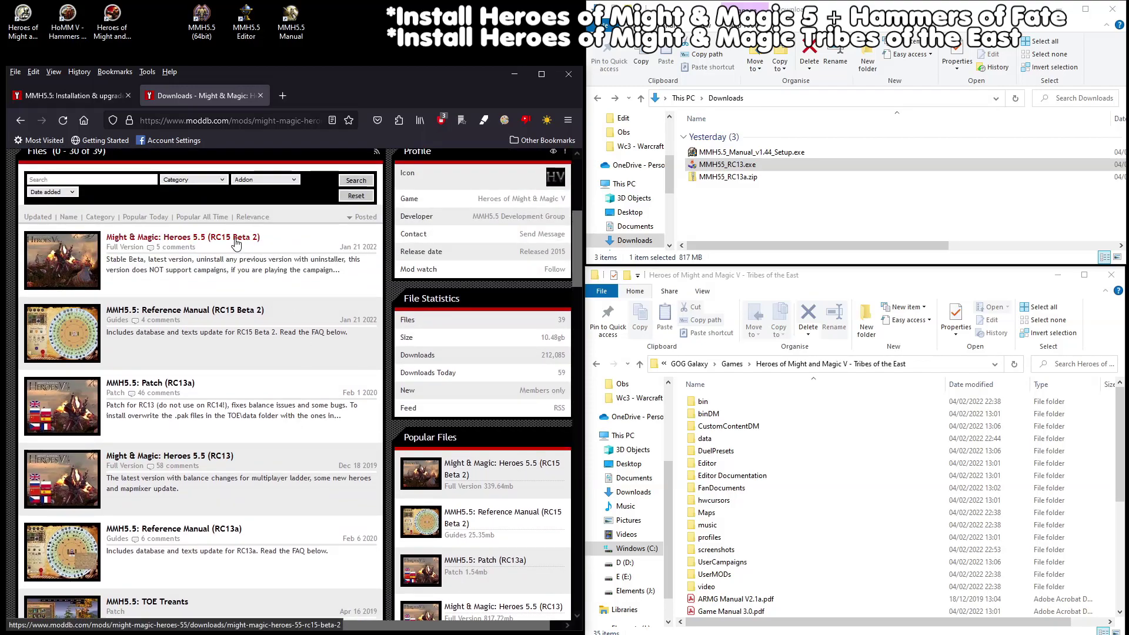
middle_click(287, 419)
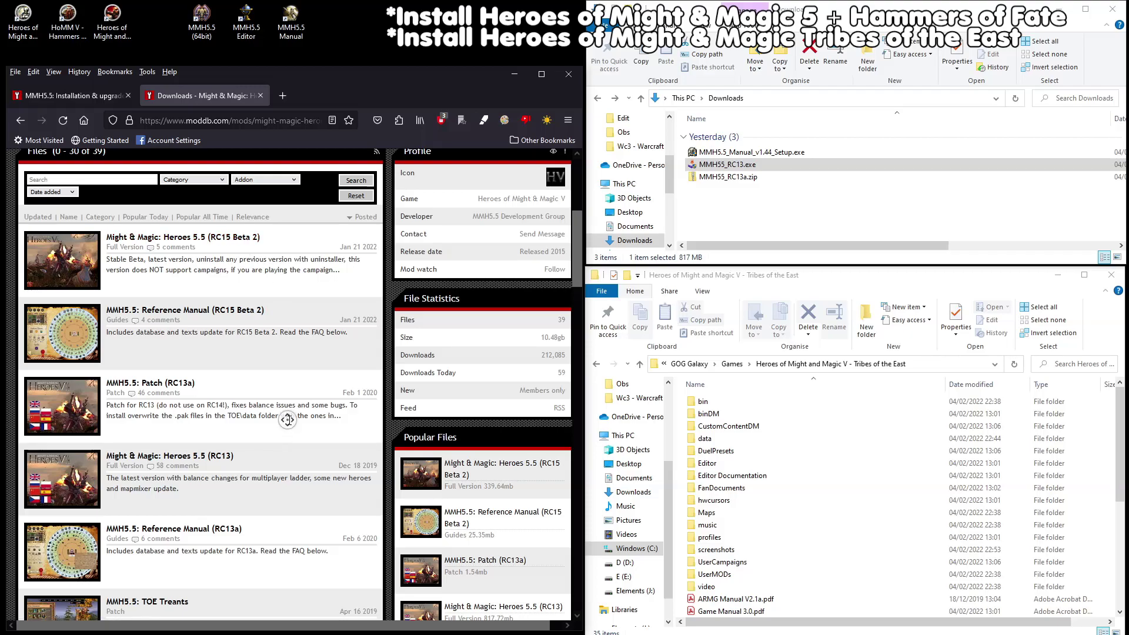
scroll(287, 419, "down", 2)
middle_click(276, 389)
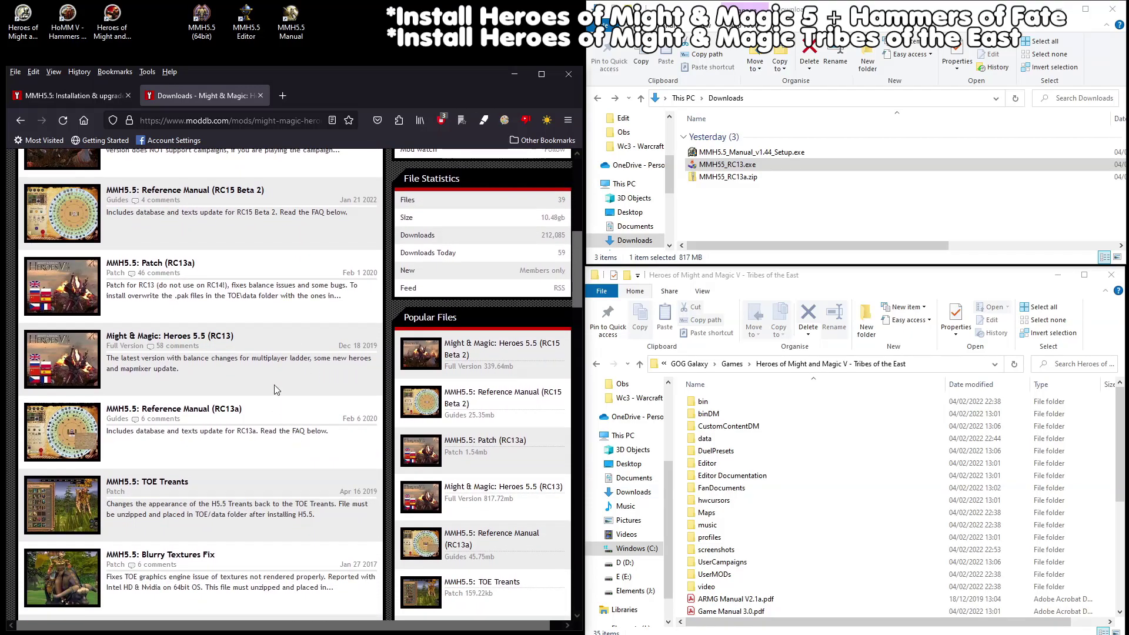
middle_click(224, 344)
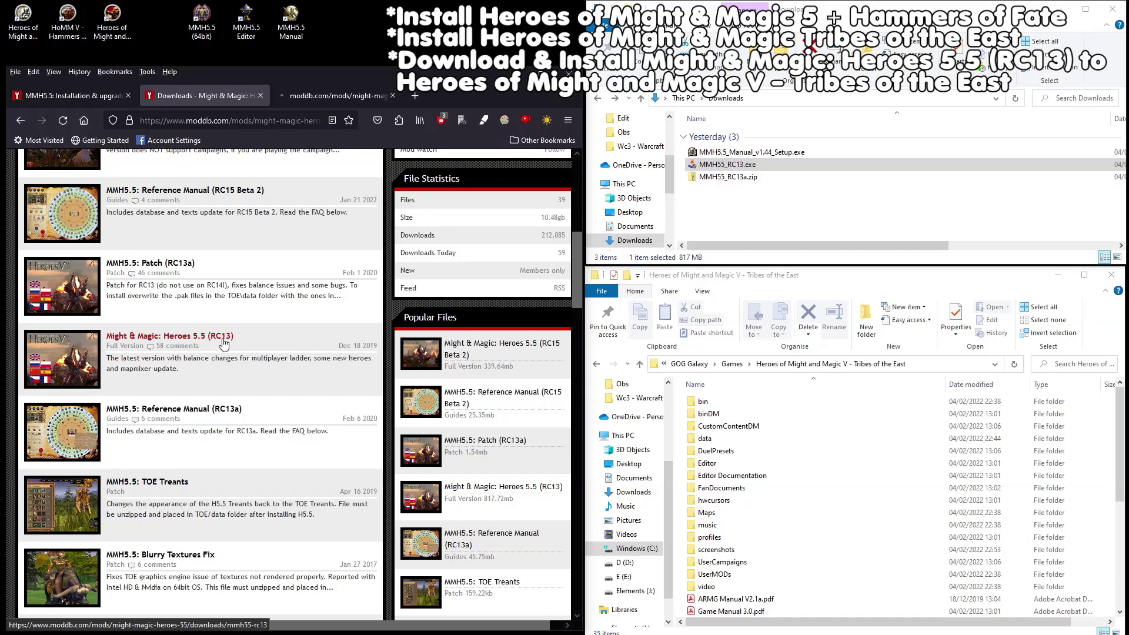
View the RC13 file page, run MMH55_RC13.exe, and reveal the Tribes of the East folder path
left_click(336, 97)
scroll(177, 482, "down", 3)
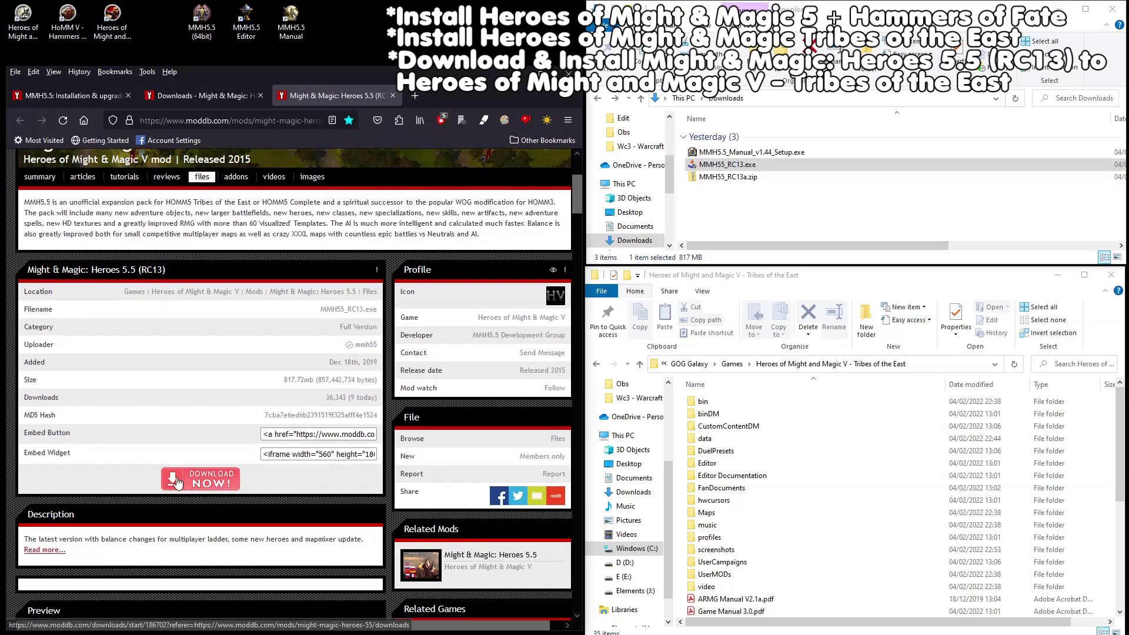
double_click(718, 165)
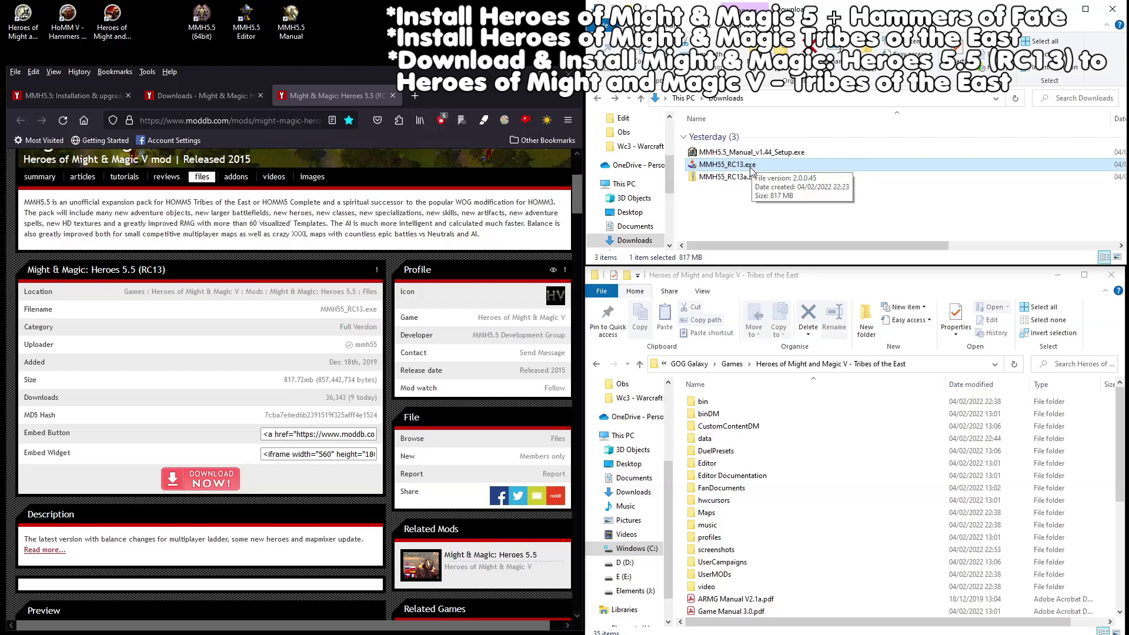
left_click(940, 364)
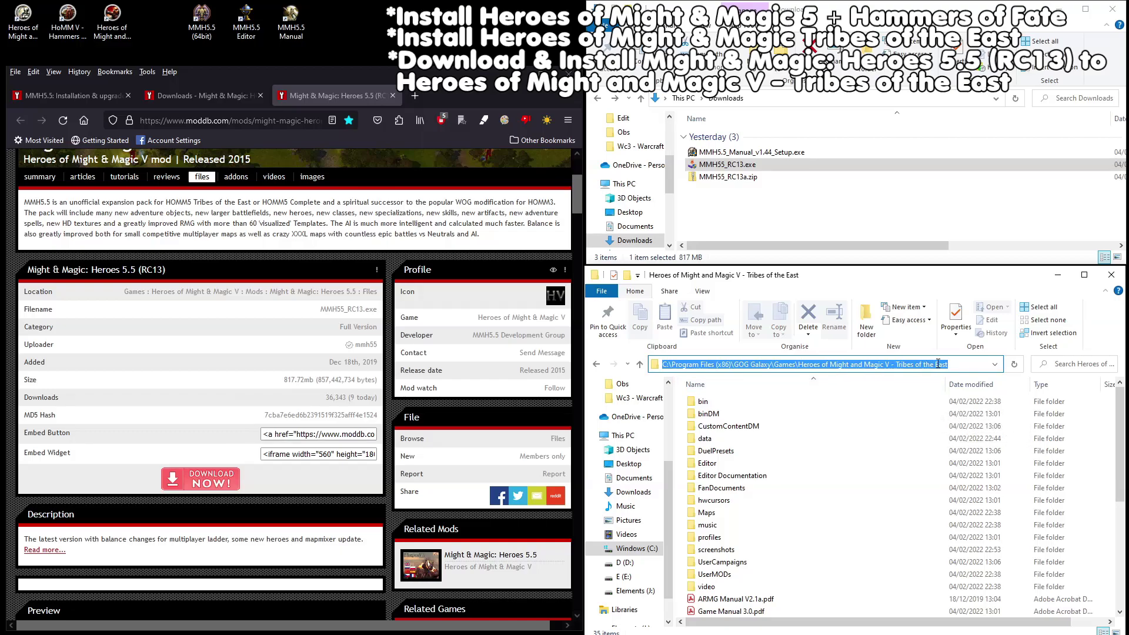
Open the Reference Manual (RC13a) file page from the files list in a new tab
left_click(230, 94)
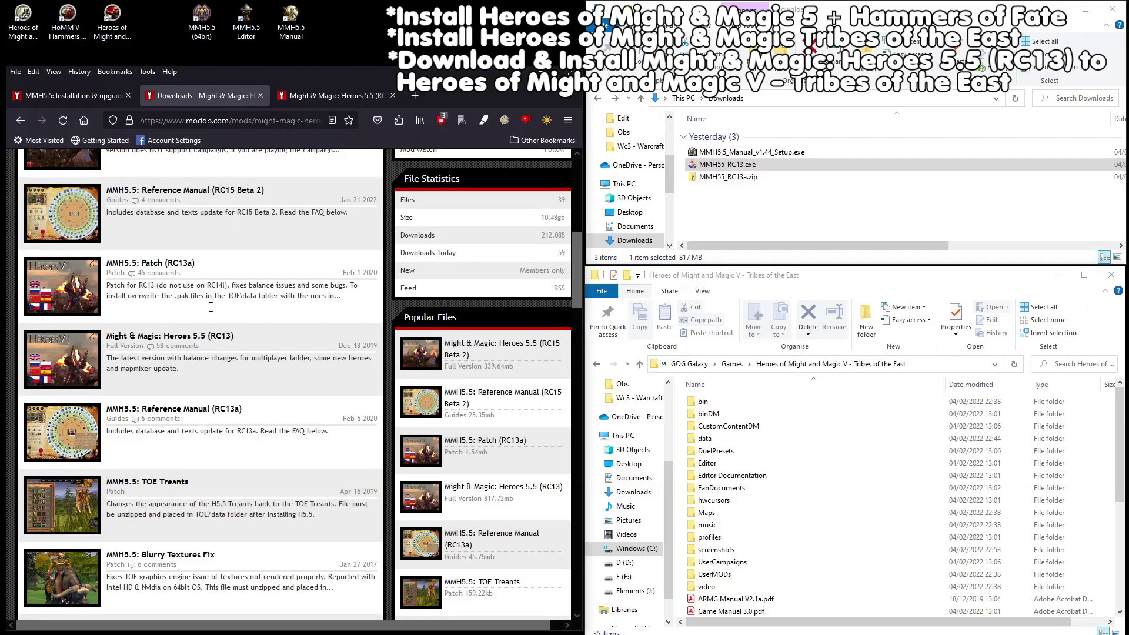
middle_click(218, 413)
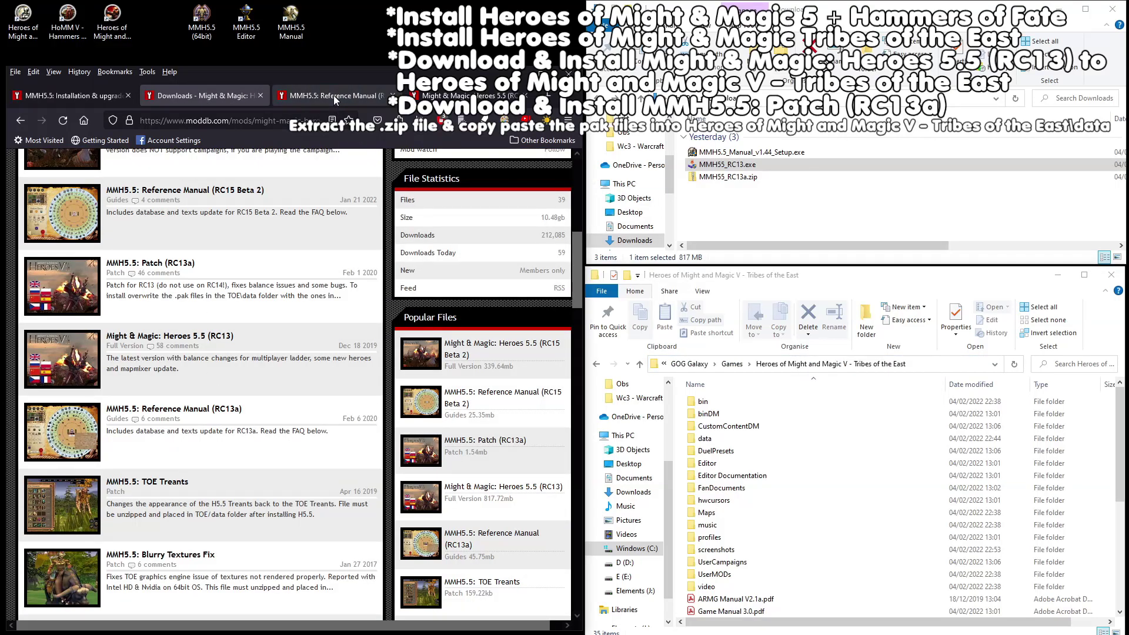
left_click(333, 96)
scroll(238, 433, "down", 3)
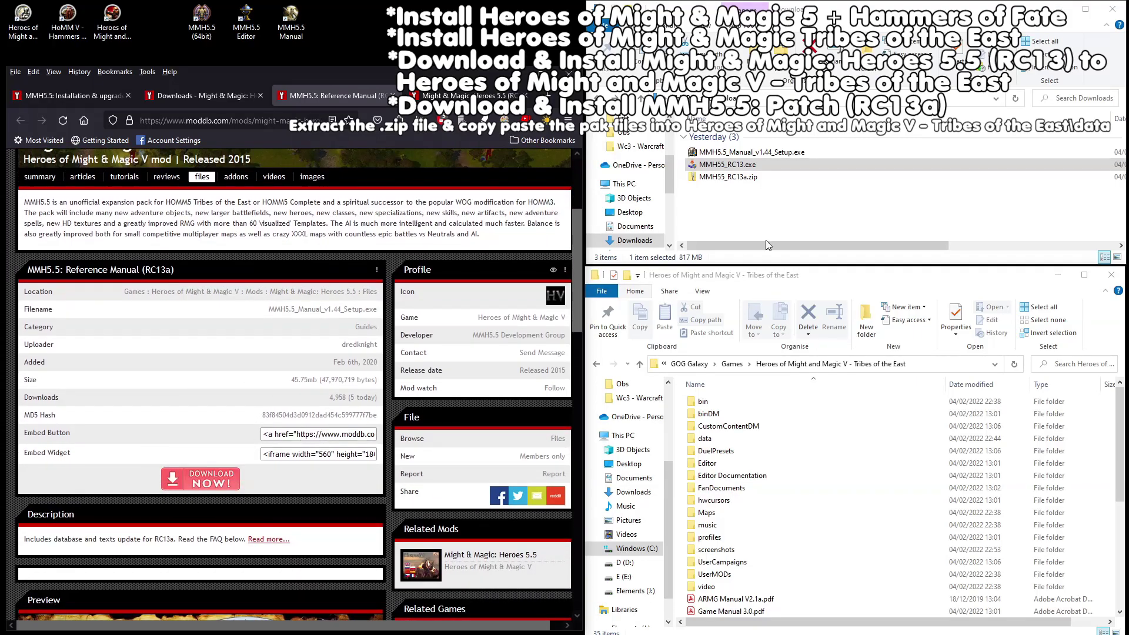
Open MMH55_RC13a.zip, select both its .pak files, and open the game's data folder
left_click(743, 179)
double_click(737, 176)
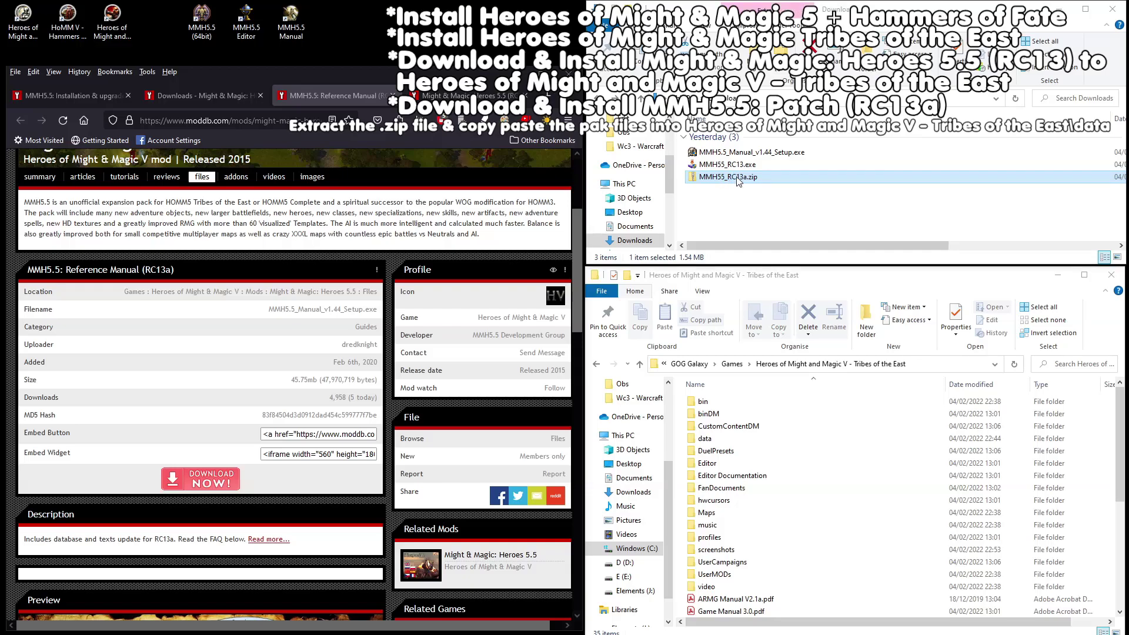
key("ctrl+a")
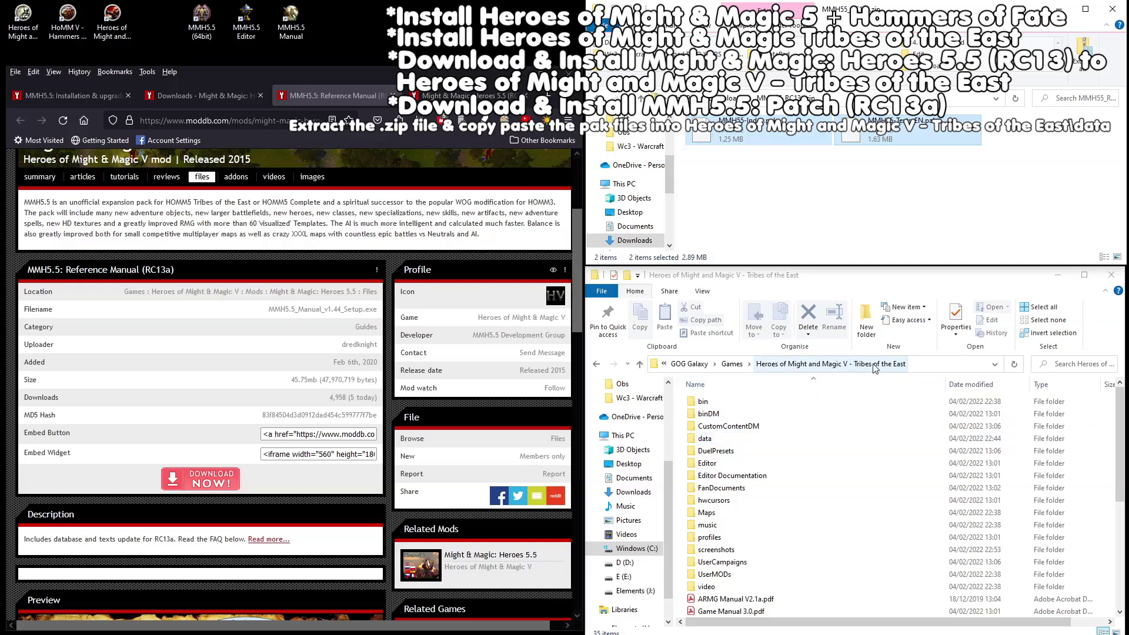
double_click(709, 439)
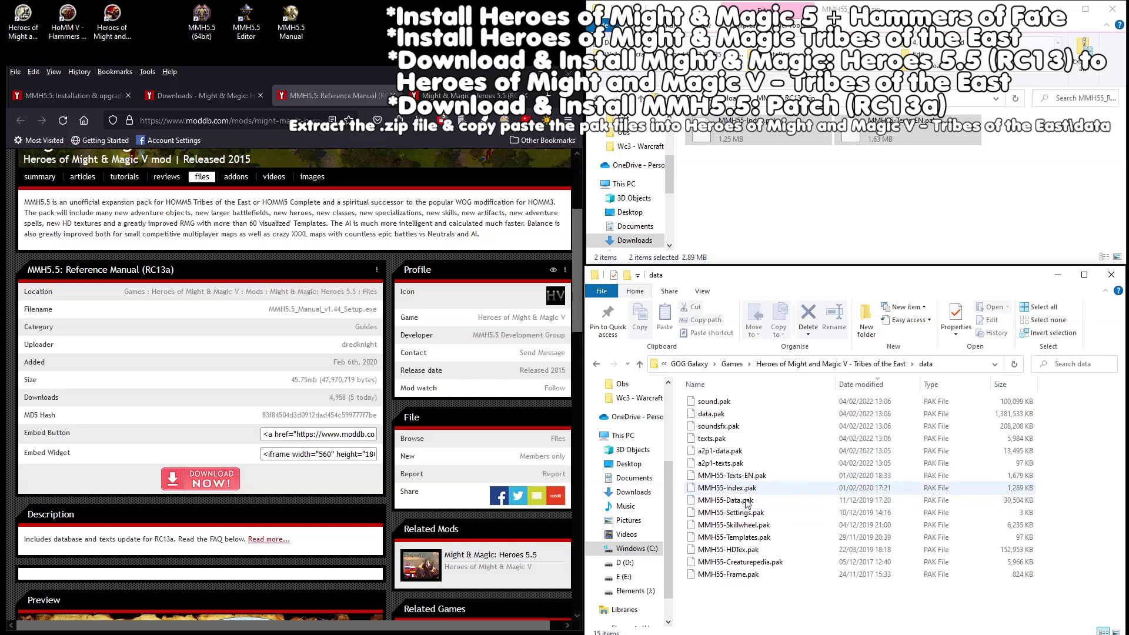
Return to the ModDB files list and point out the MMH5.5 Manual and Tribes of the East shortcuts
left_click(228, 93)
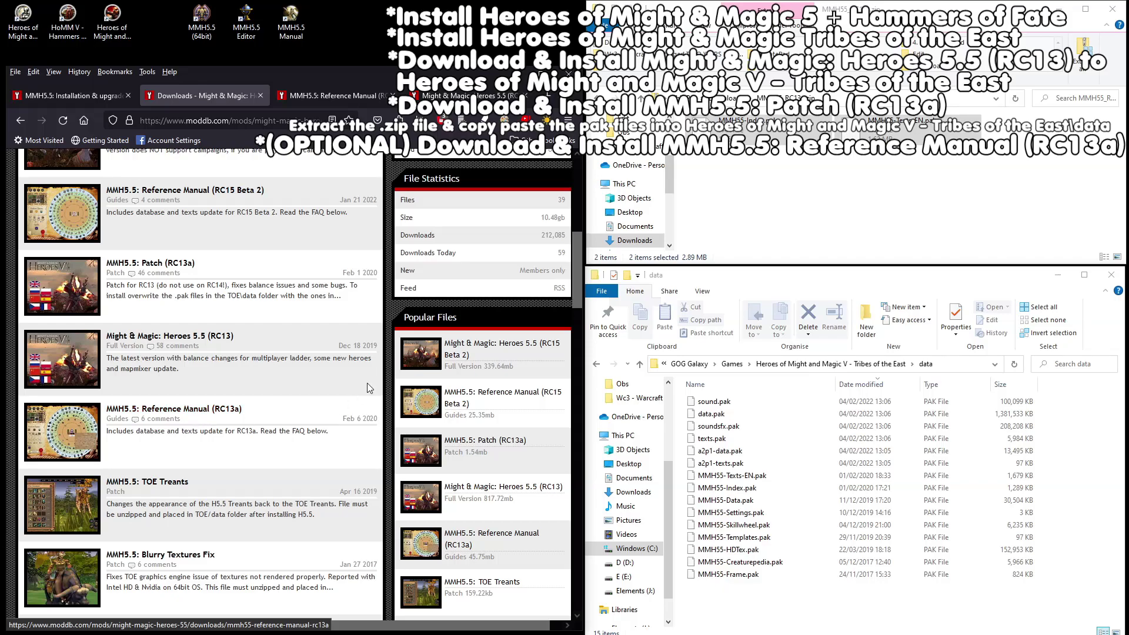
left_click(297, 20)
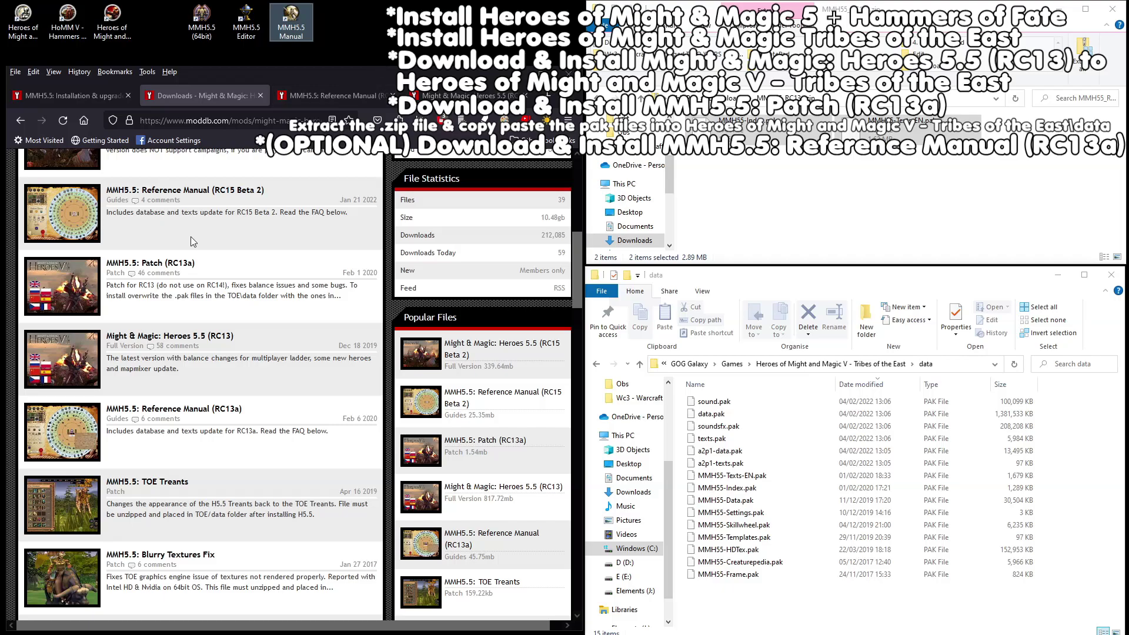
left_click(114, 18)
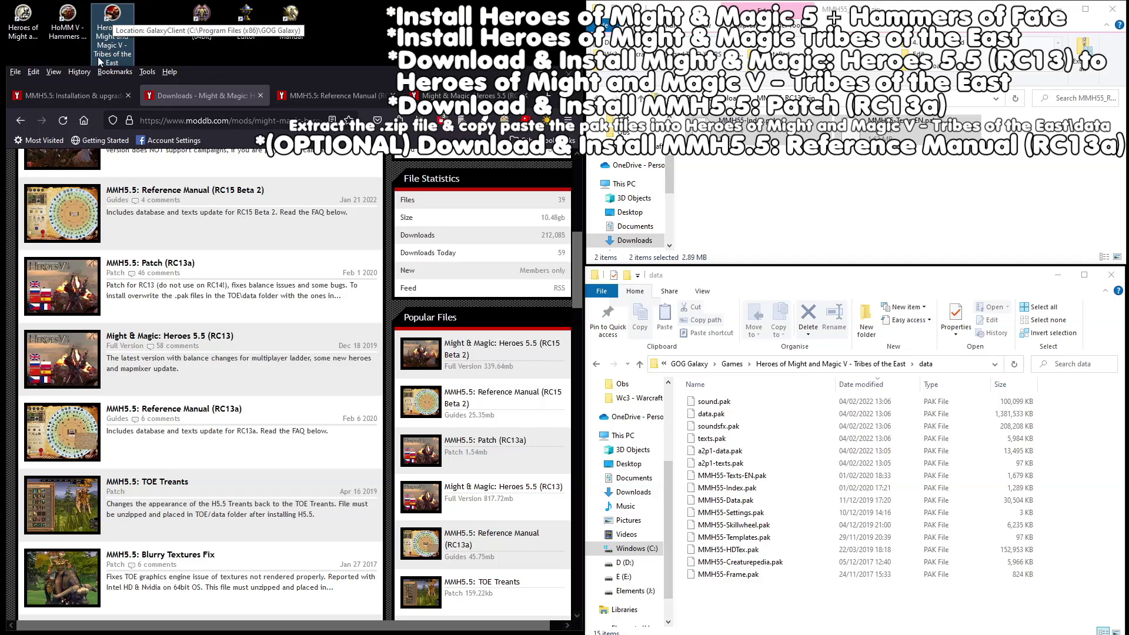
Start Tribes of the East with the Play button on its GOG Galaxy game page
double_click(116, 43)
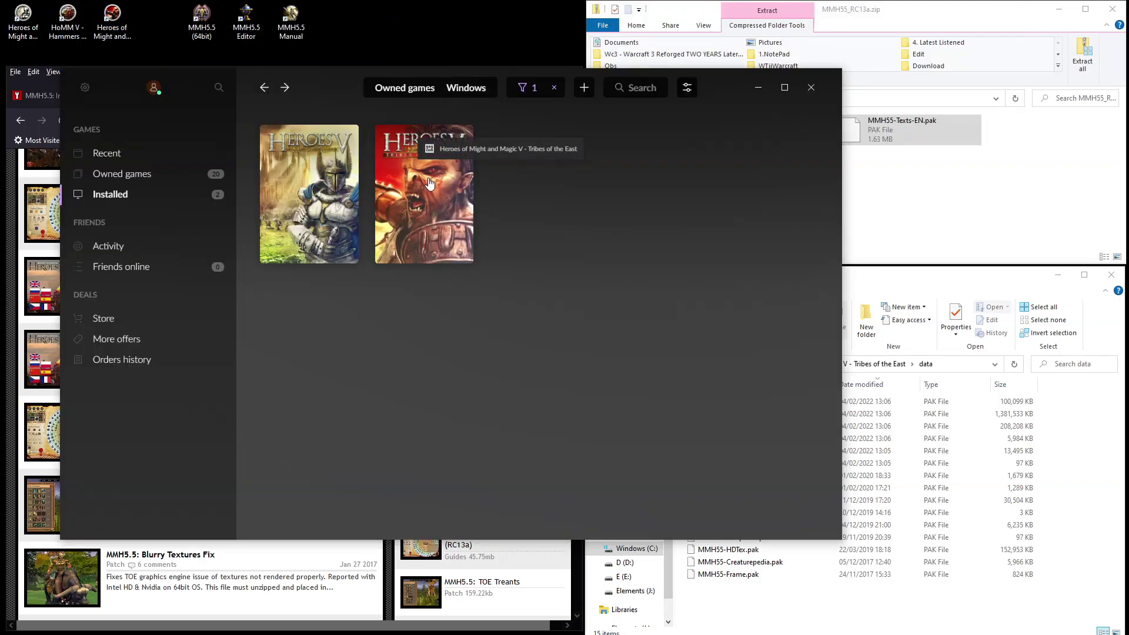
left_click(428, 182)
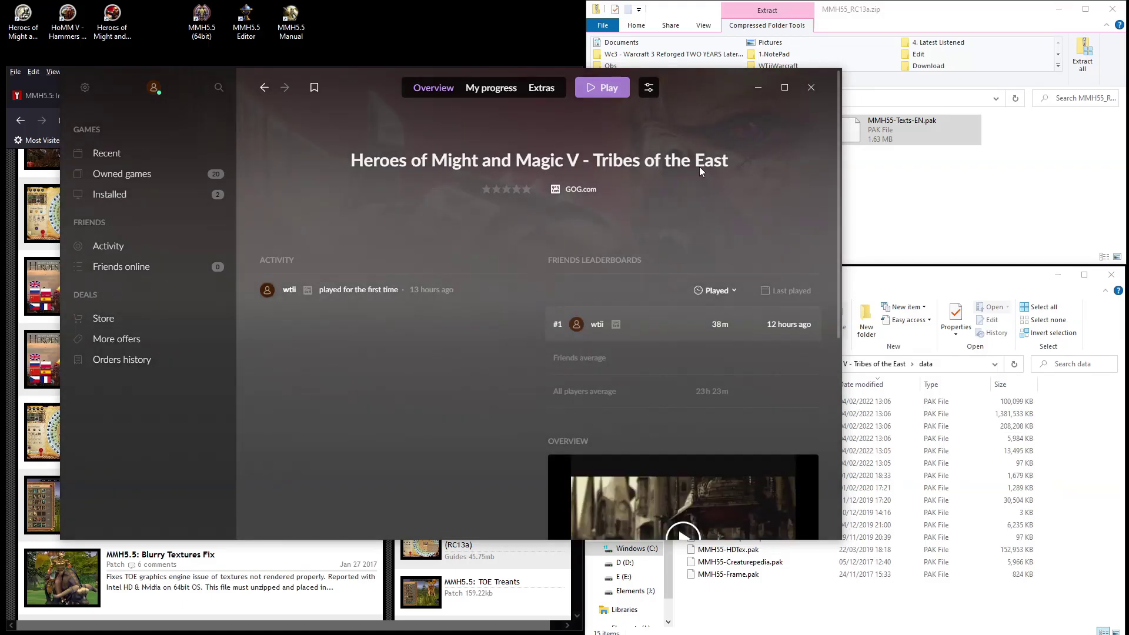
left_click(602, 88)
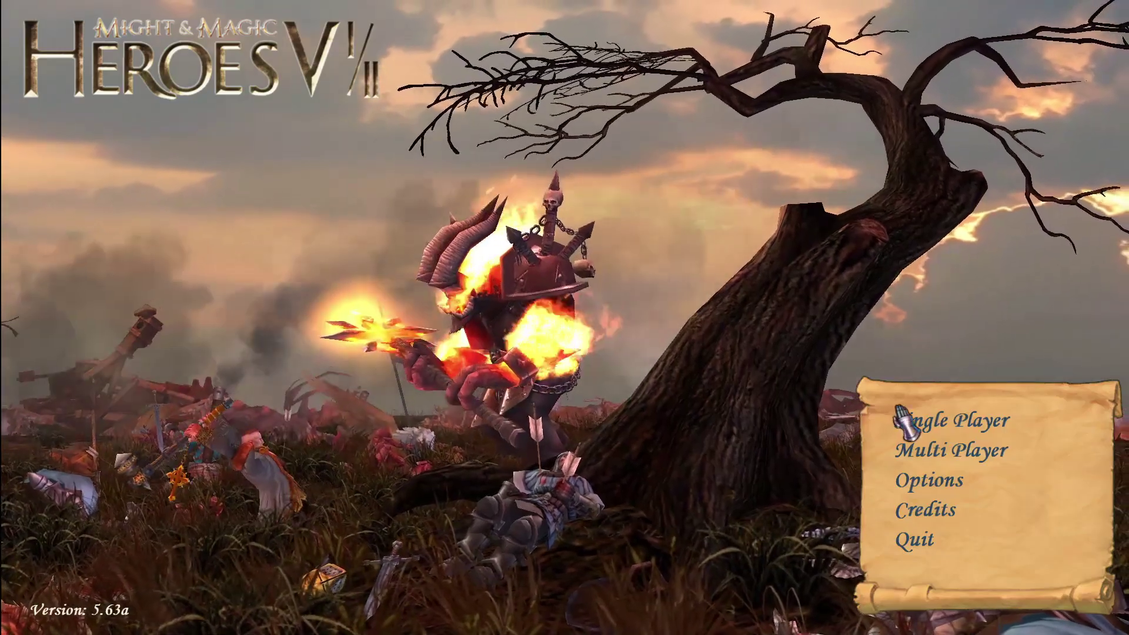
Browse the Heroes 5, Hammers of Fate and Tribes of the East campaign lists
left_click(875, 410)
left_click(941, 393)
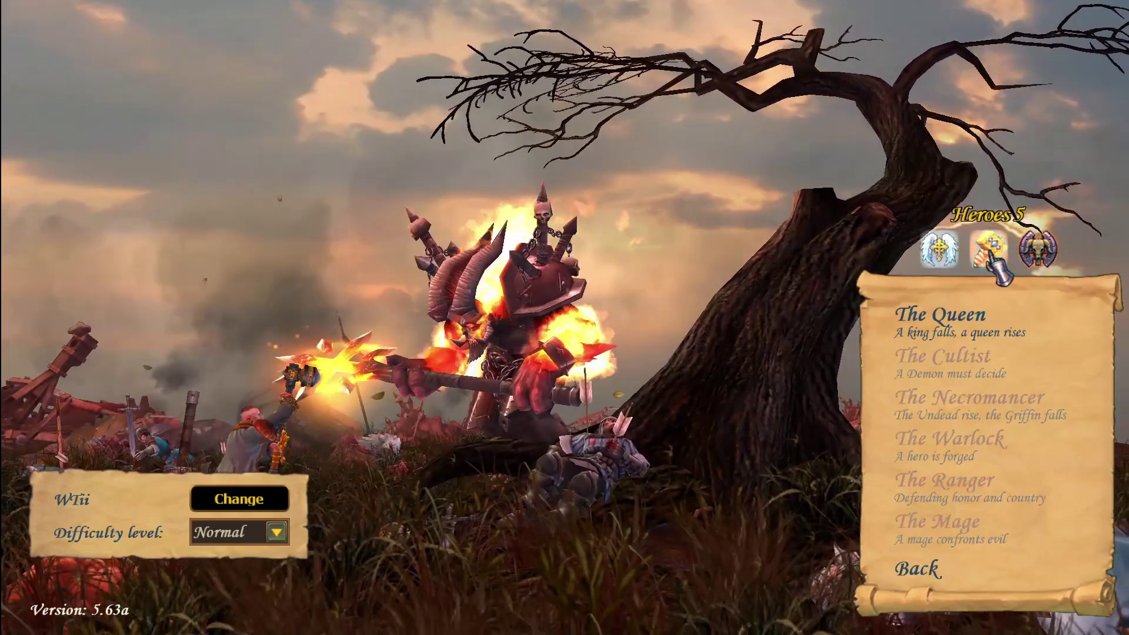
left_click(991, 254)
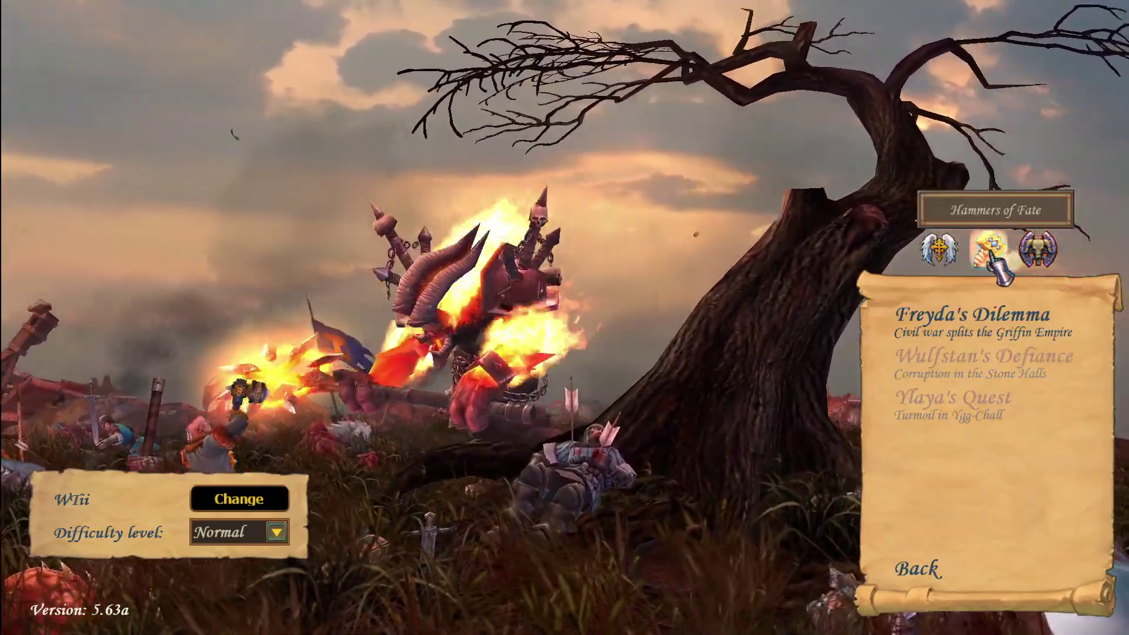
left_click(1038, 251)
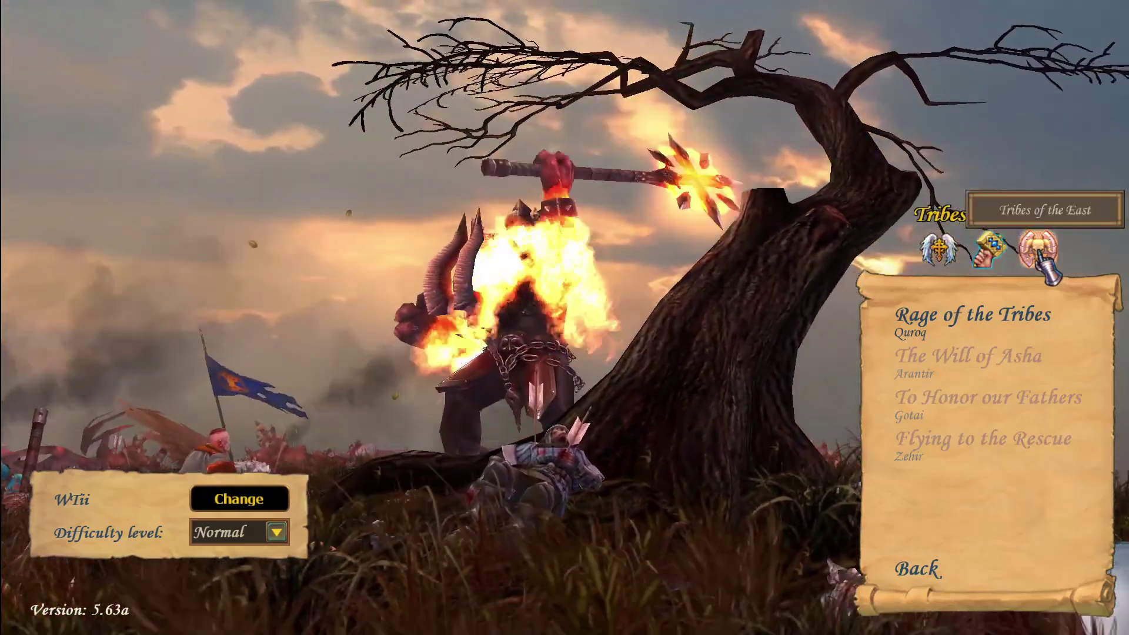
left_click(939, 250)
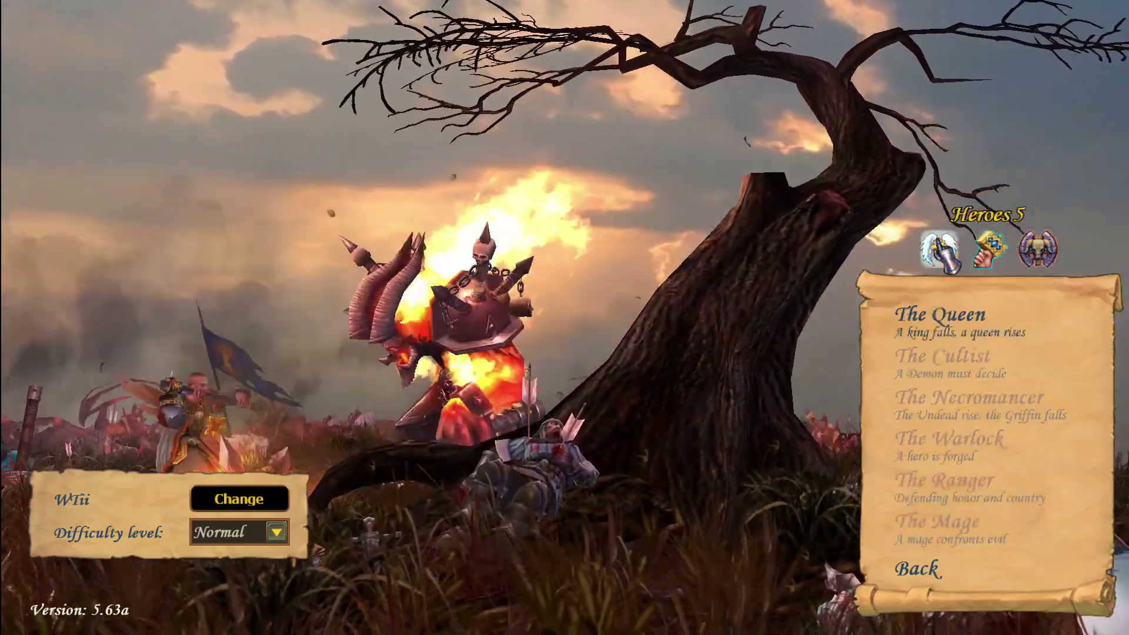
Start The Queen mission, skip the opening cutscene, and dismiss the welcome message
left_click(939, 322)
left_click(937, 291)
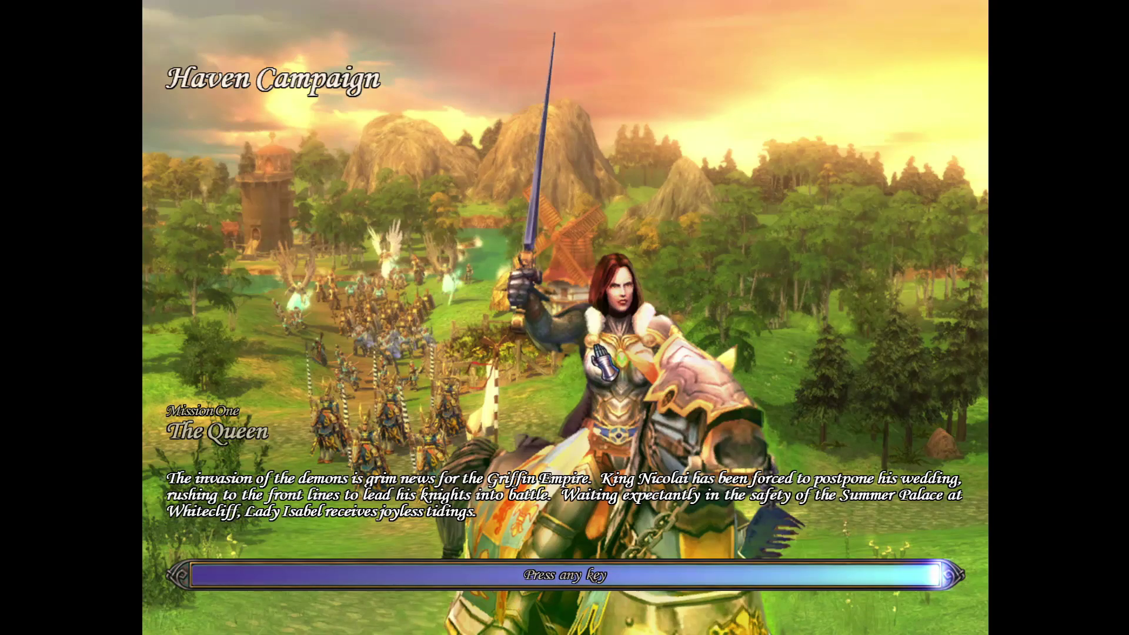
left_click(588, 496)
left_click(882, 597)
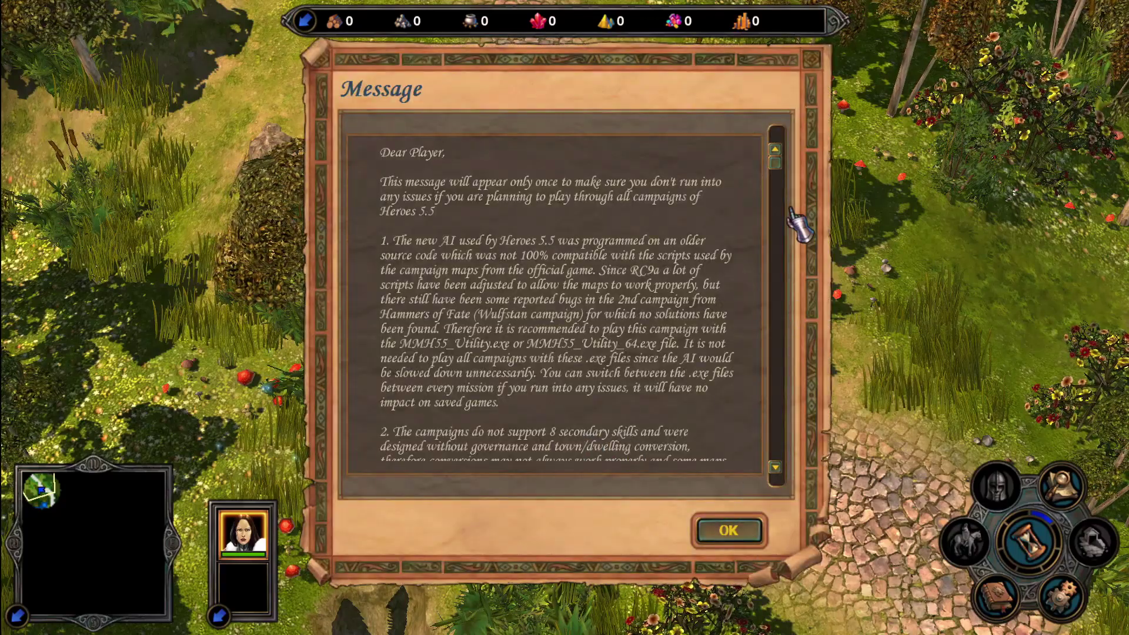
mouse_move(776, 164)
left_mouse_down()
mouse_move(814, 542)
mouse_move(809, 106)
left_mouse_up()
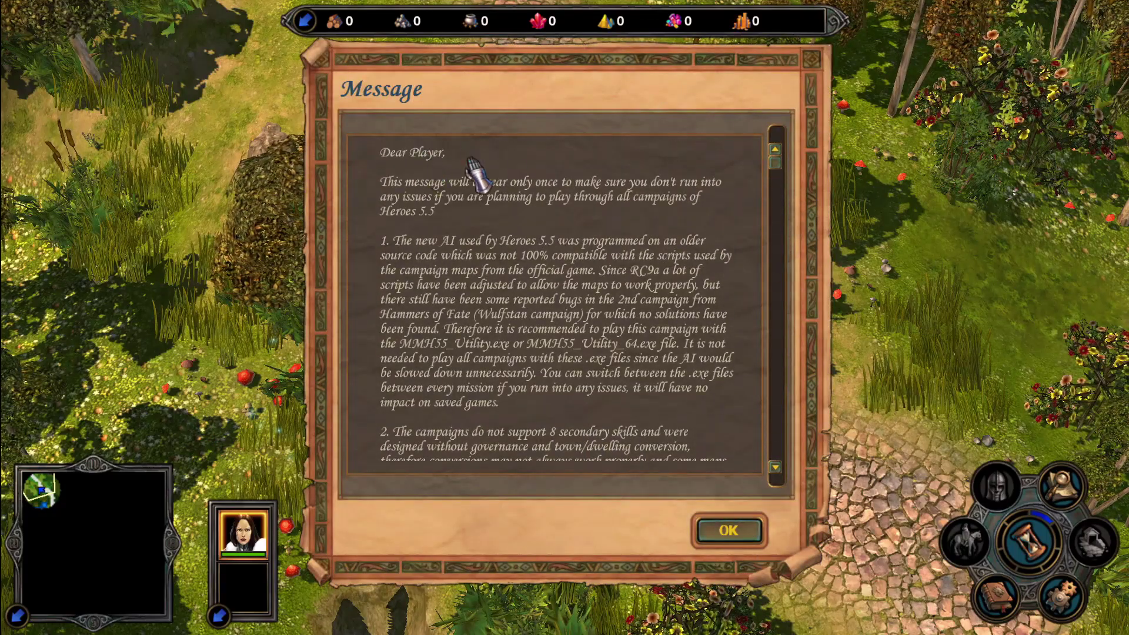
left_click(729, 533)
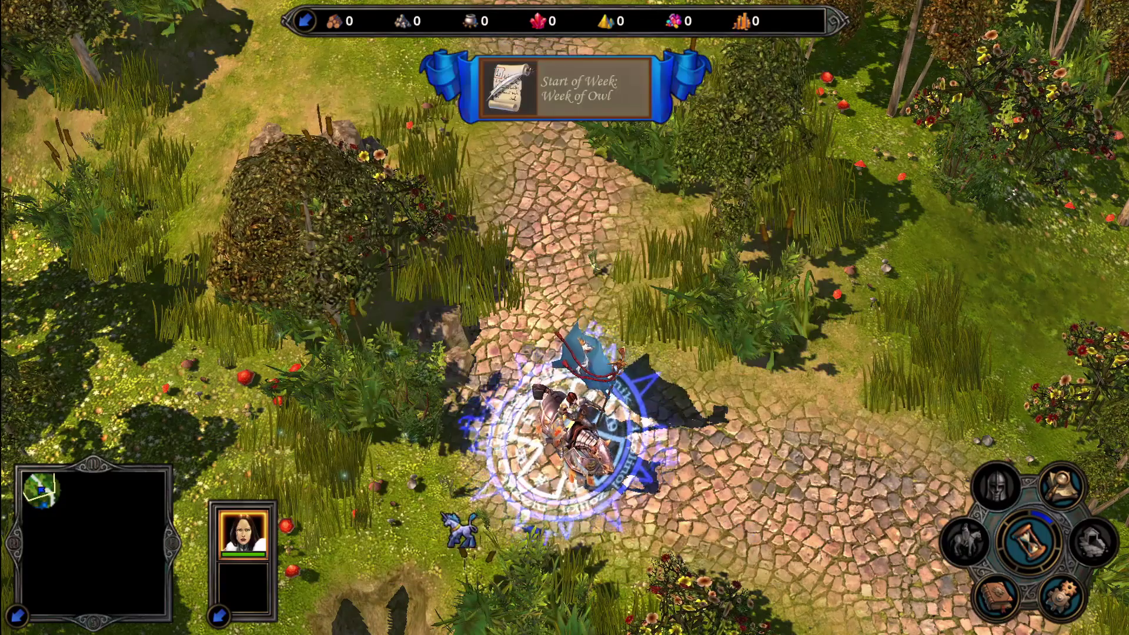
Open the hero's Skills page and the full skill wheel
left_click(247, 543)
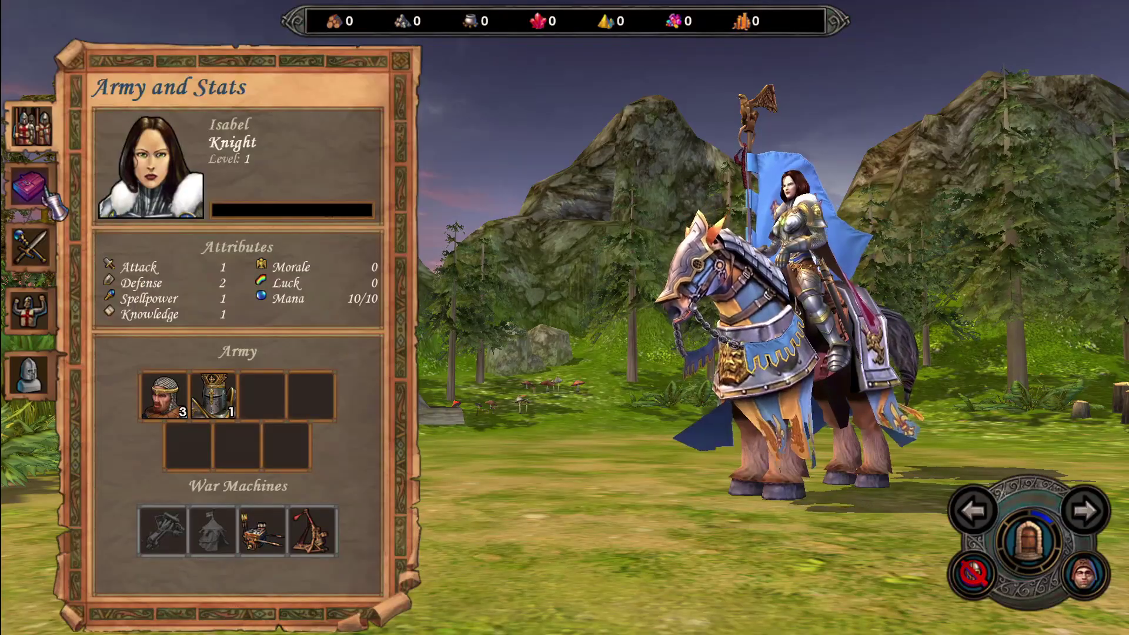
left_click(33, 249)
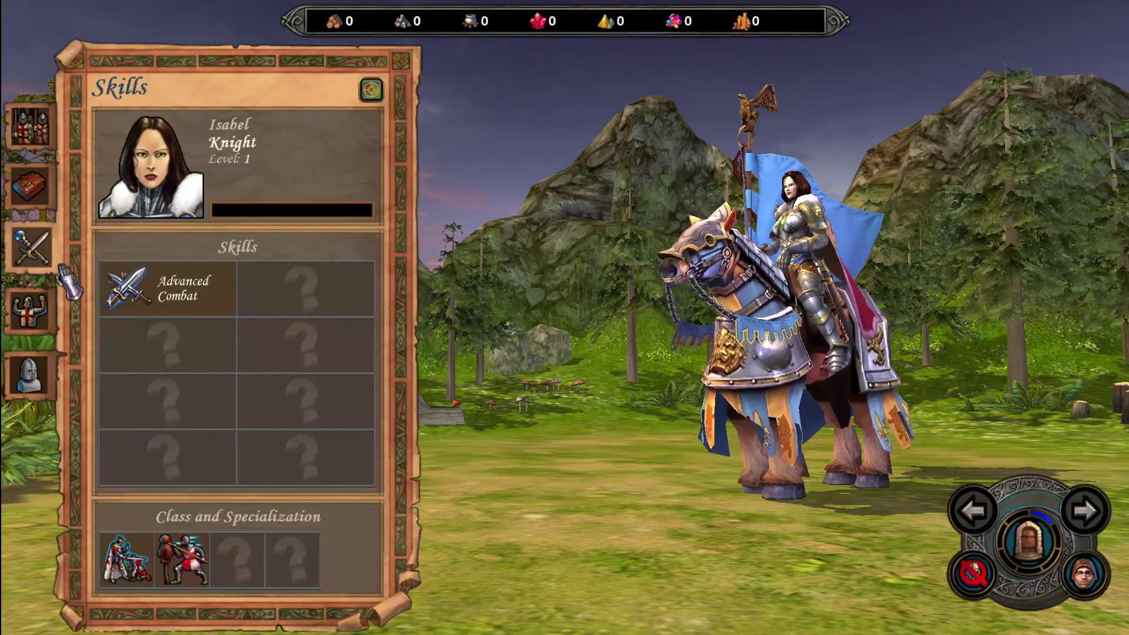
left_click(371, 90)
Compare the Knight and Paladin class skill wheels, inspecting individual skills
left_click(88, 56)
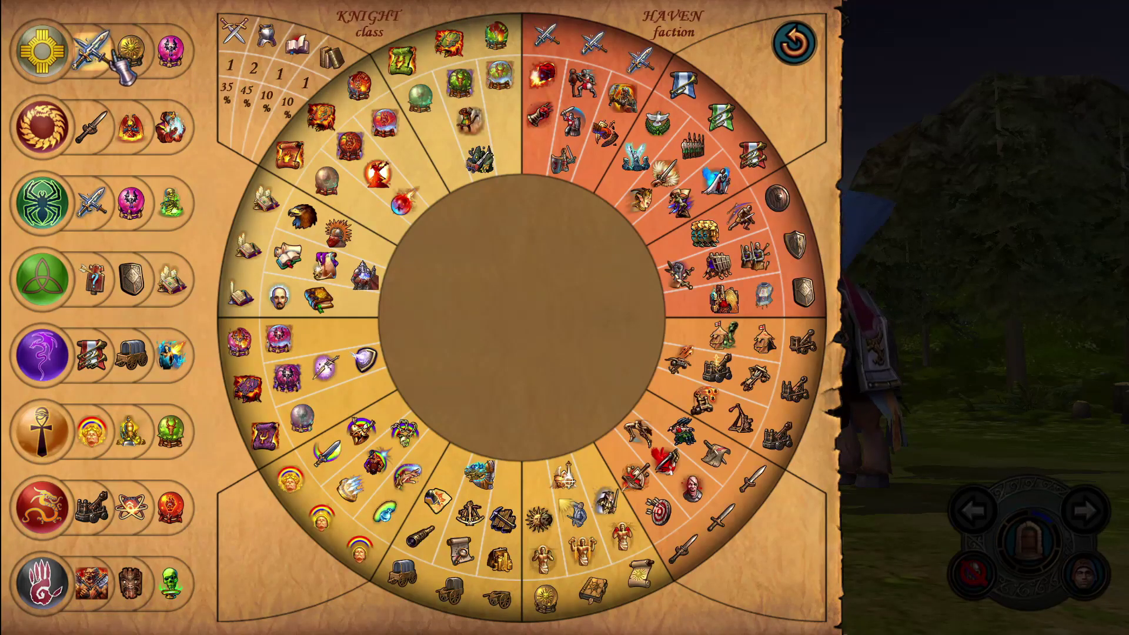
mouse_move(362, 85)
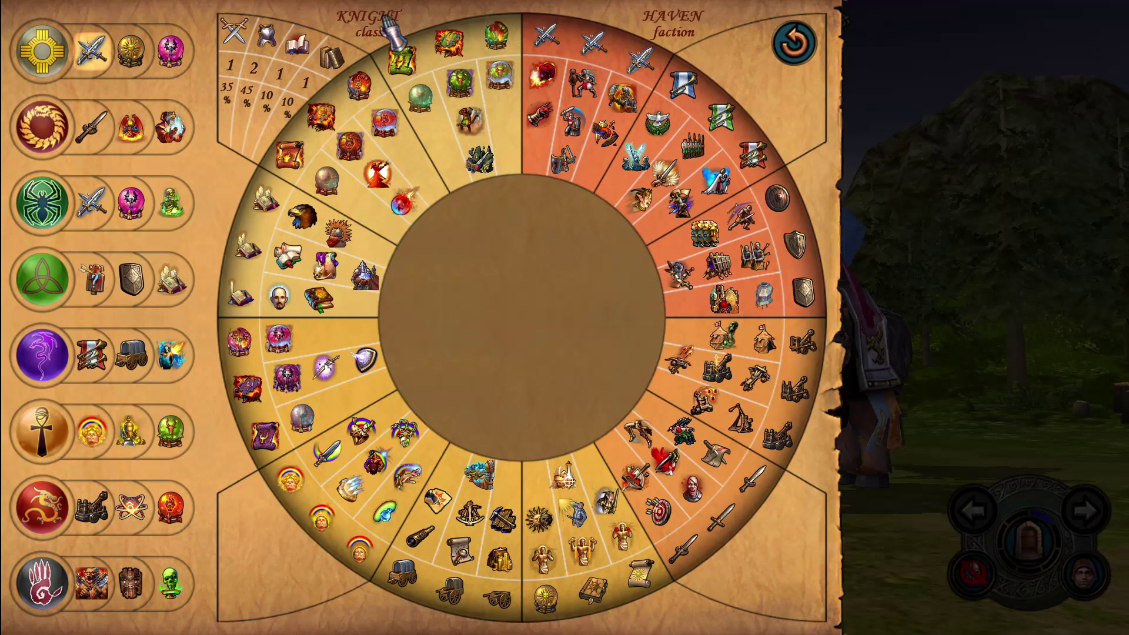
mouse_move(294, 38)
left_click(170, 50)
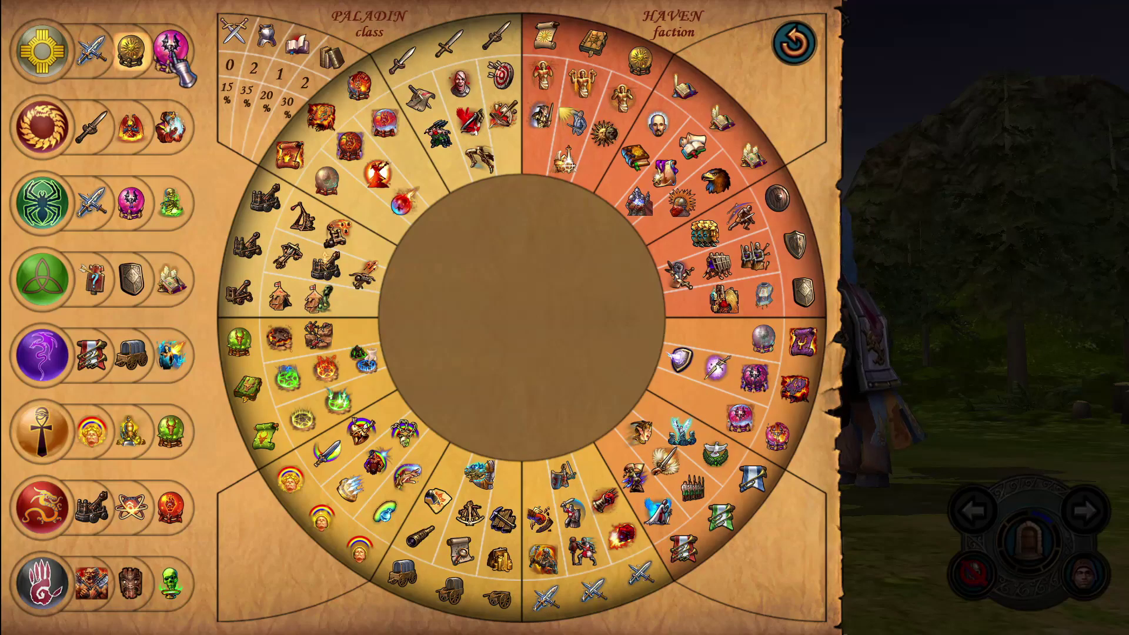
left_click(100, 59)
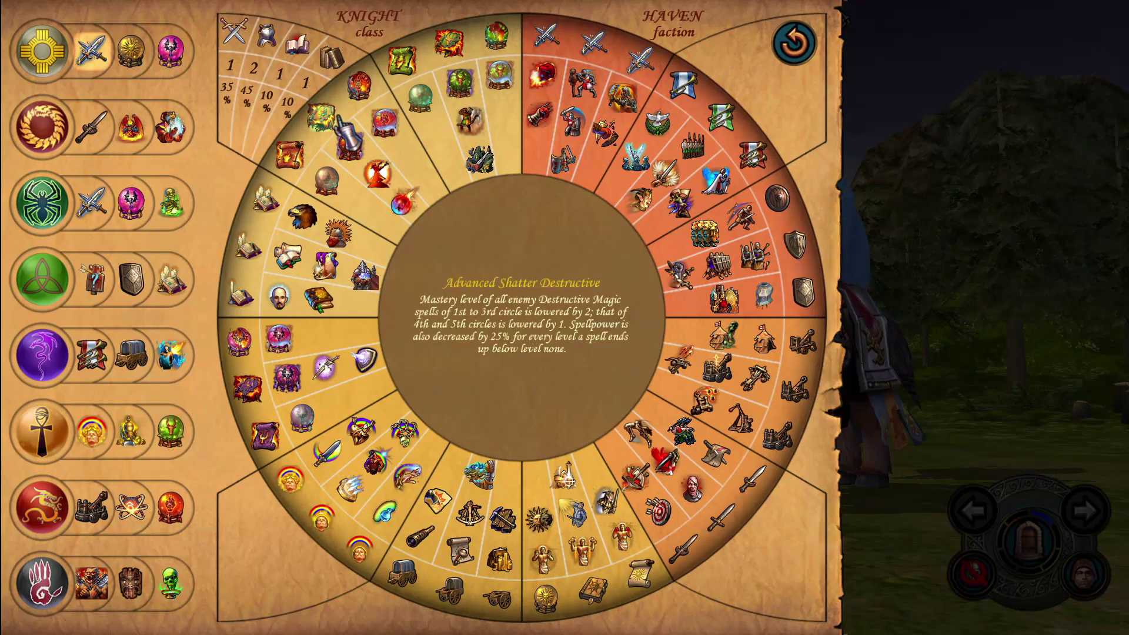
mouse_move(377, 177)
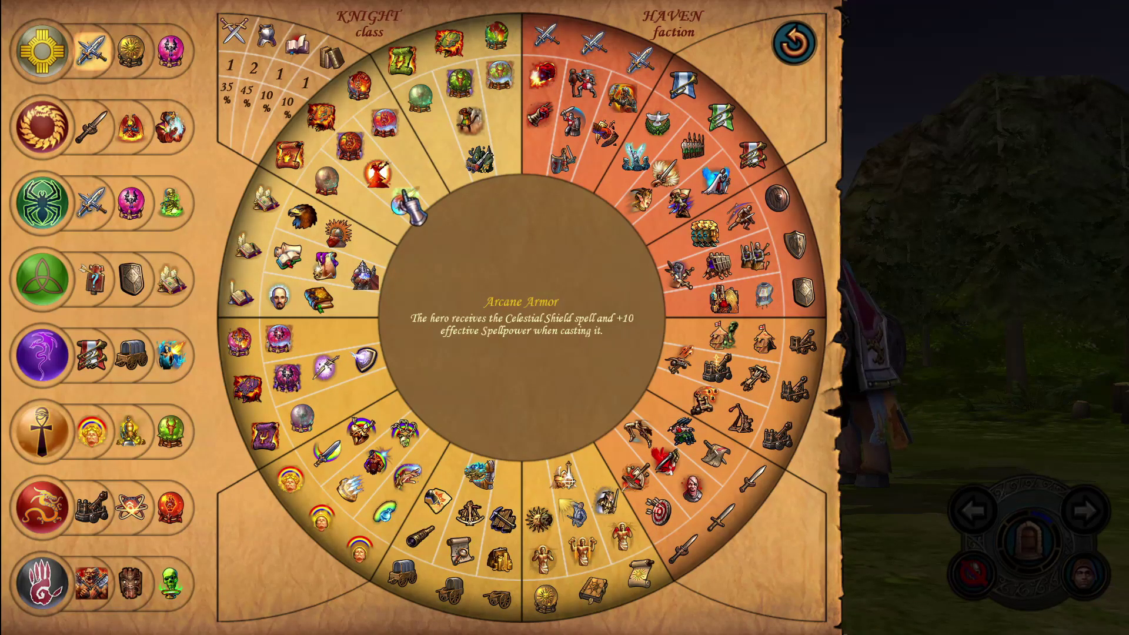
mouse_move(494, 70)
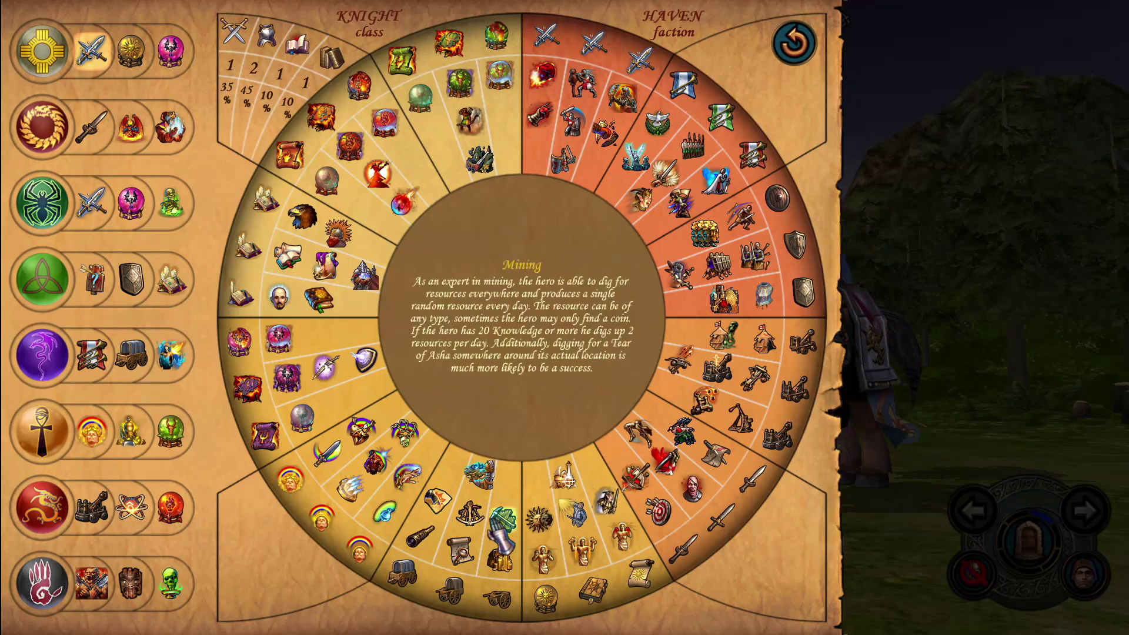
mouse_move(321, 374)
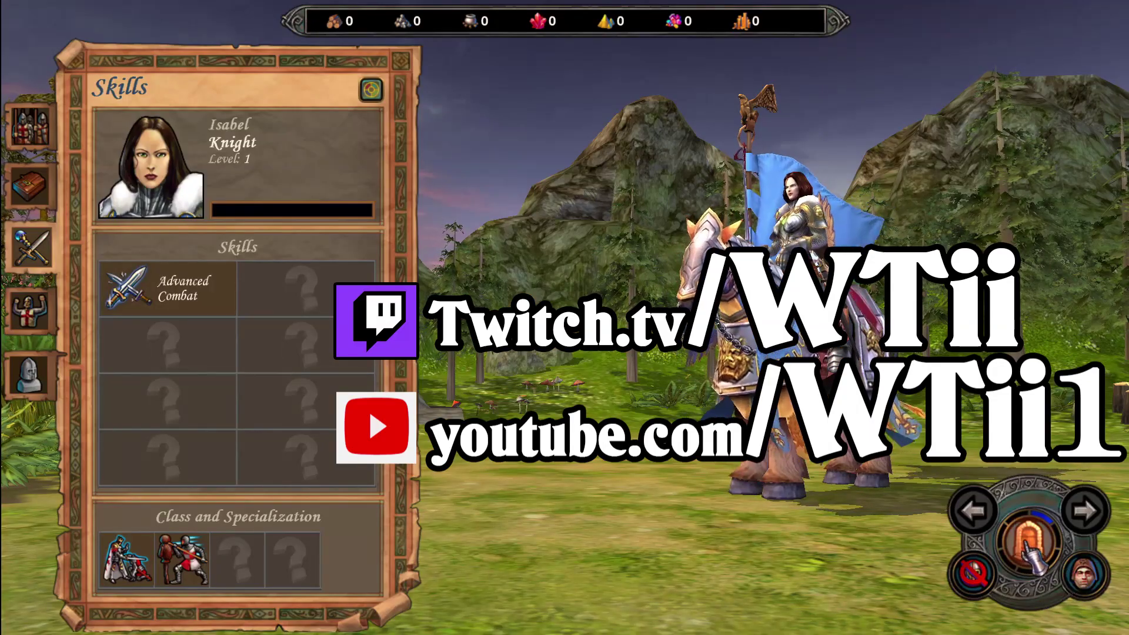
Close the hero screen and quit Heroes V to the desktop, confirming with OK
left_click(1029, 549)
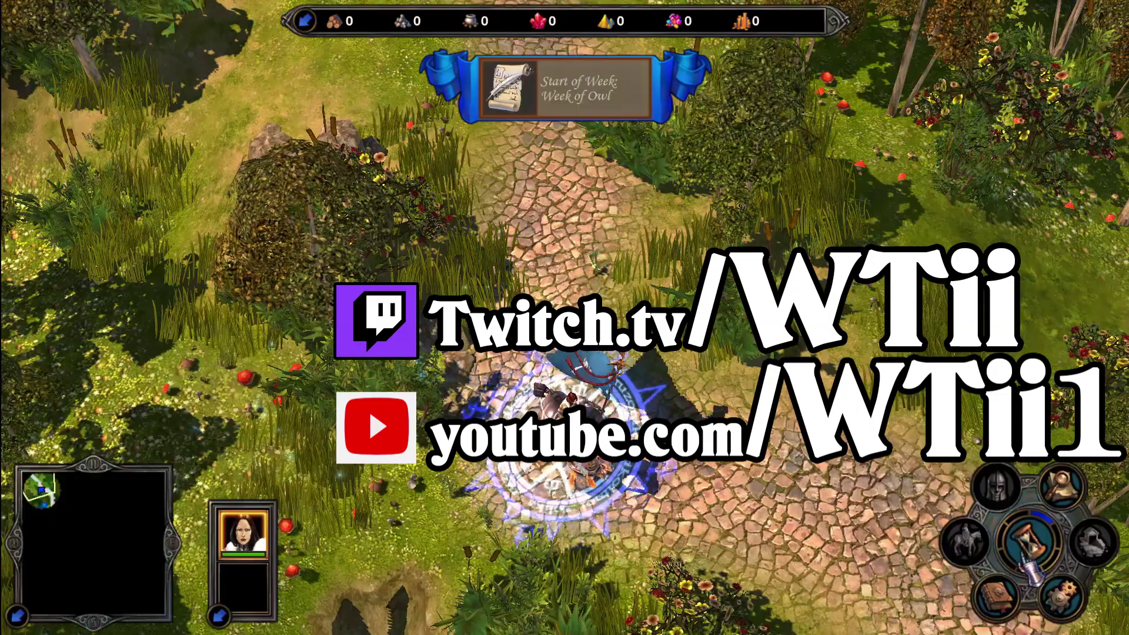
key("Escape")
left_click(967, 510)
left_click(438, 525)
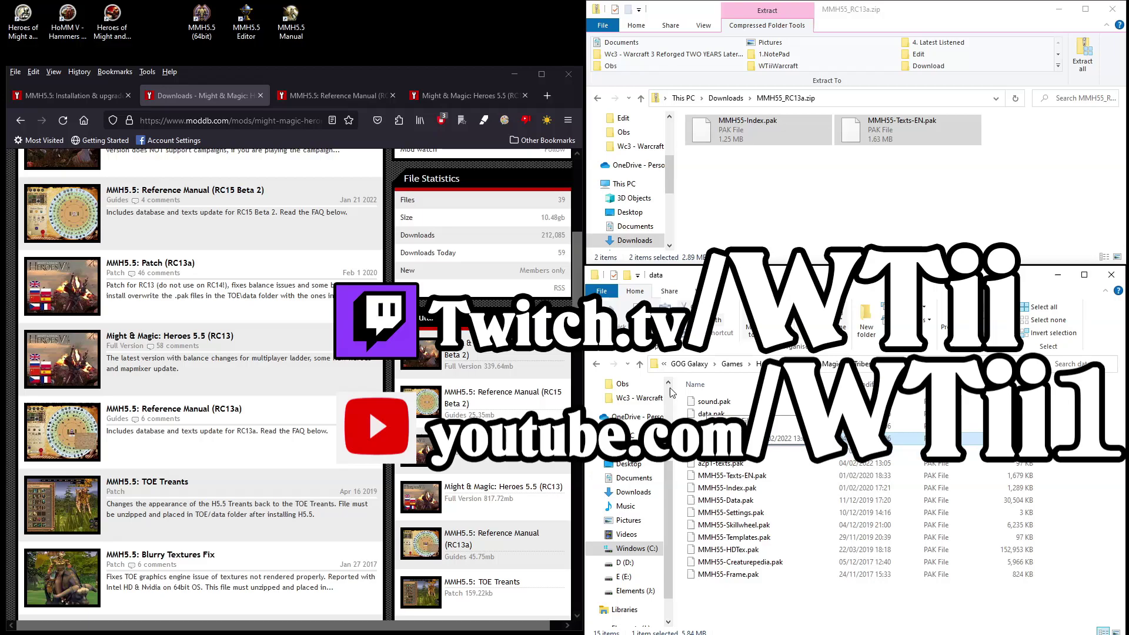
Go back from the data folder to the Tribes of the East install folder
left_click(597, 366)
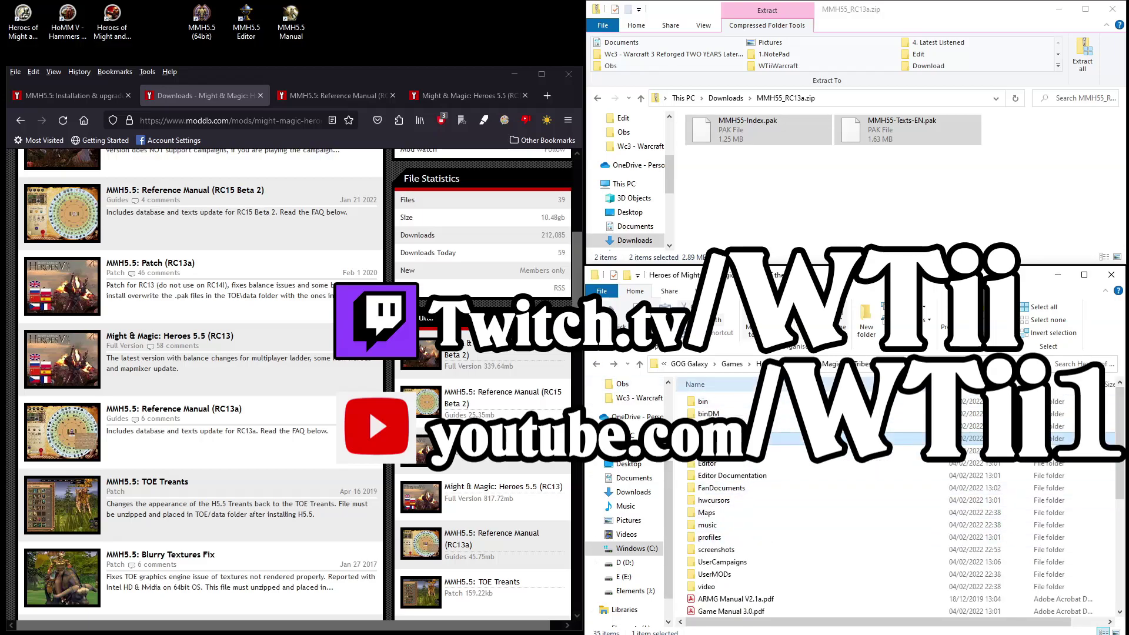
mouse_move(783, 489)
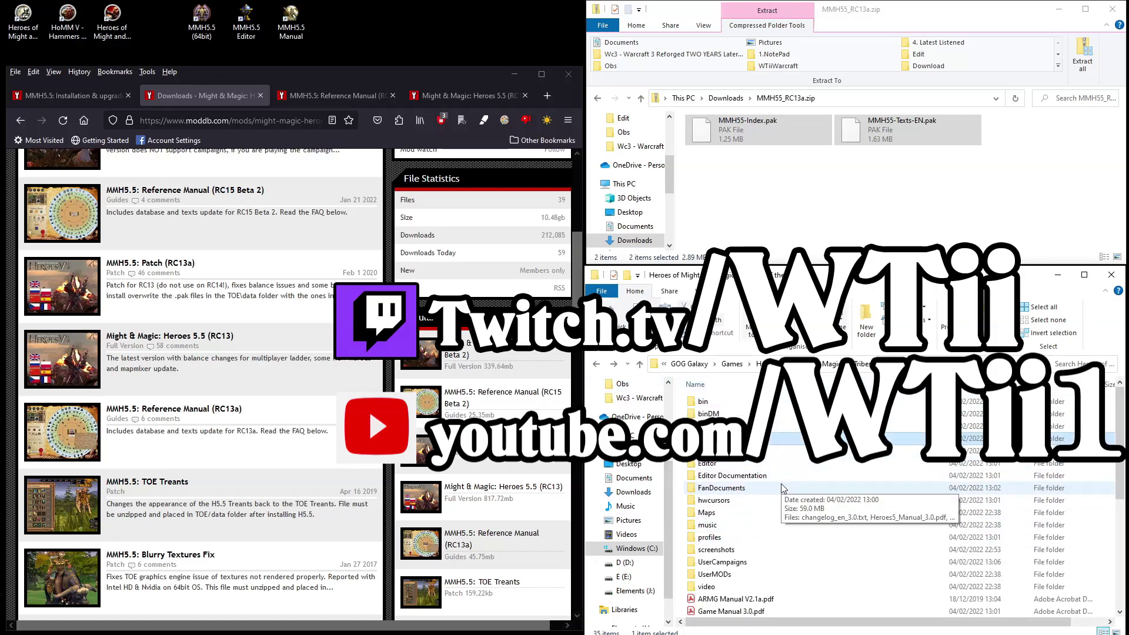